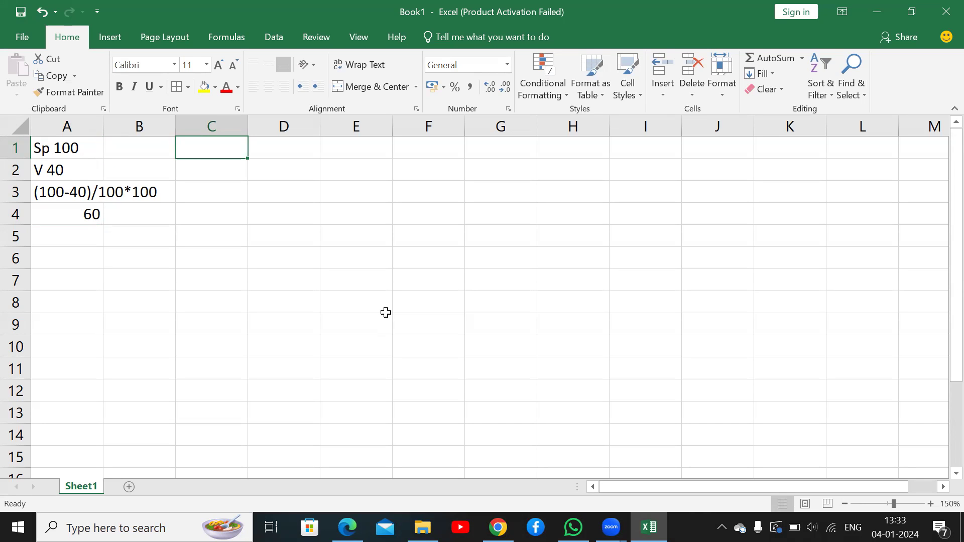
# - Work out the 10% price drop as =100*.1 in D1, showing 10
pyautogui.write('100')
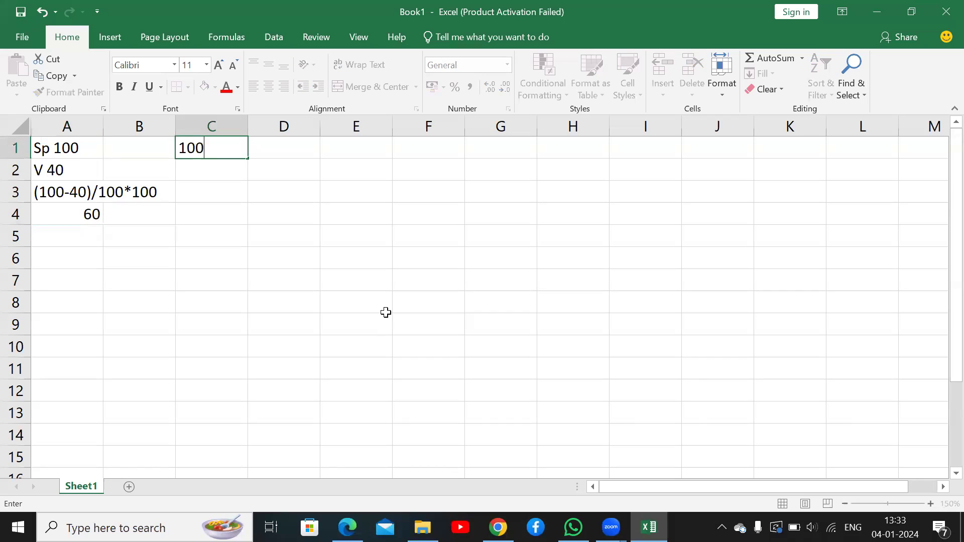
pyautogui.write('*.1')
pyautogui.press('Tab')
pyautogui.write('100*.1')
pyautogui.press('F2')
pyautogui.press('Left')
pyautogui.press('Left')
pyautogui.press('Left')
pyautogui.press('Left')
pyautogui.press('Left')
pyautogui.press('Left')
pyautogui.write('=')
pyautogui.press('Return')
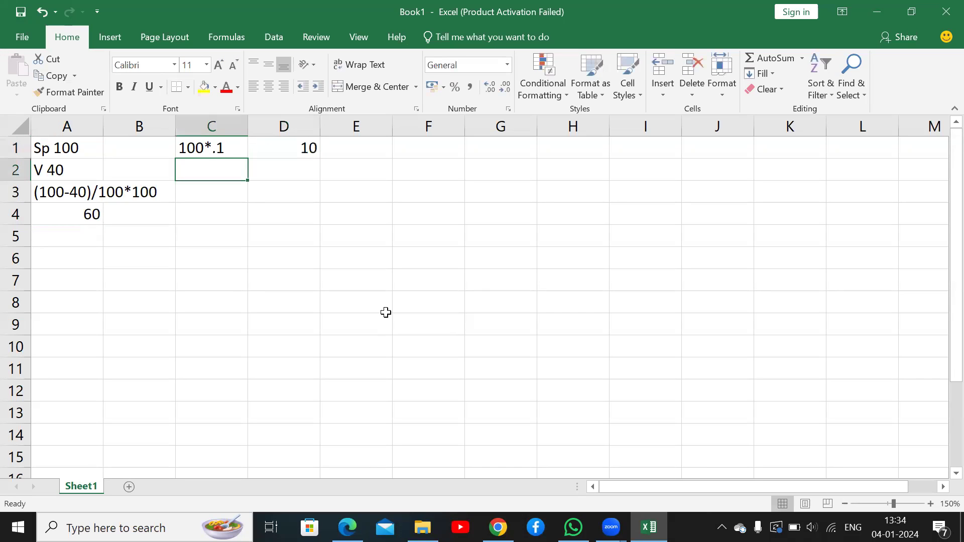
pyautogui.press('Right')
pyautogui.press('Up')
pyautogui.press('Down')
# - Enter the new selling price row 'New sp', 100-10, 90 and variable cost V 40
pyautogui.write('New sp')
pyautogui.press('Tab')
pyautogui.write('100-10')
pyautogui.press('Tab')
pyautogui.write('90')
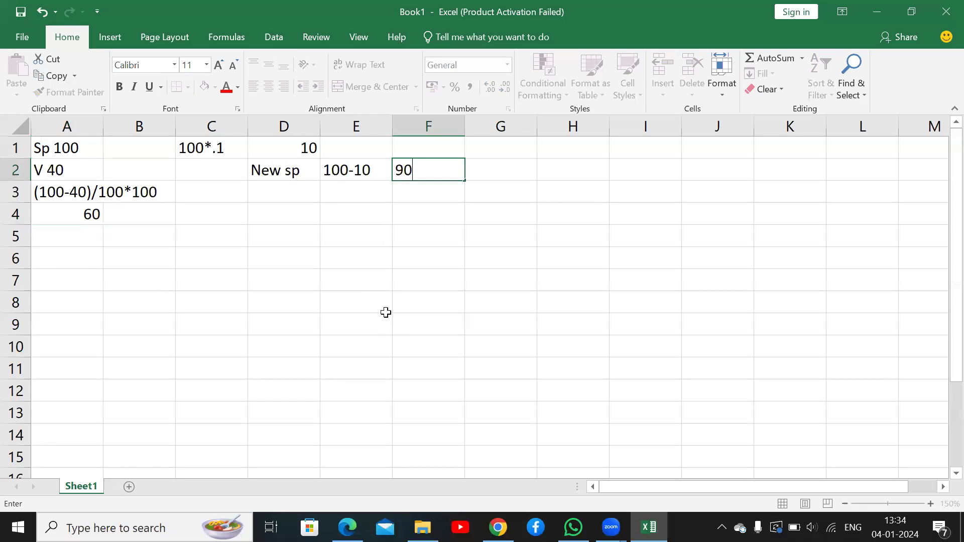
pyautogui.press('Return')
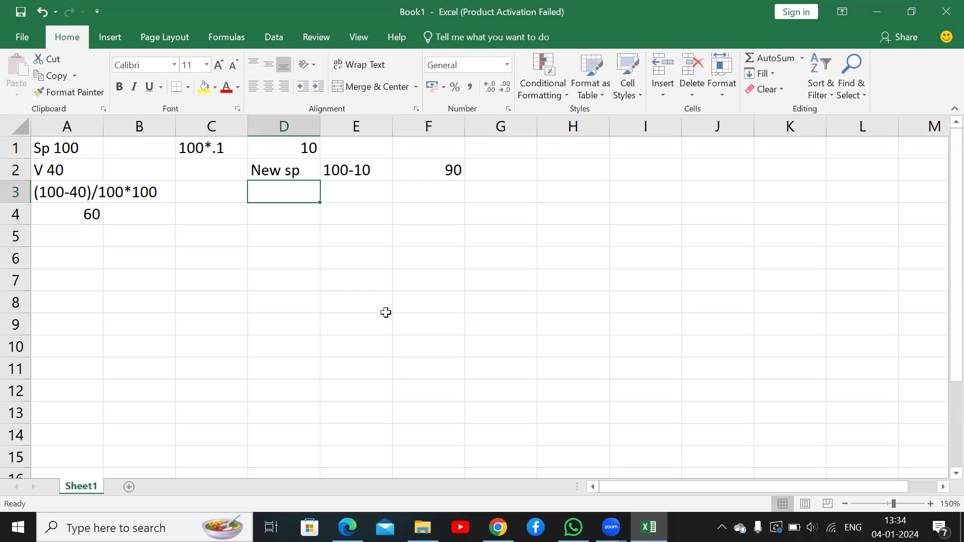
pyautogui.write('V')
pyautogui.press('Tab')
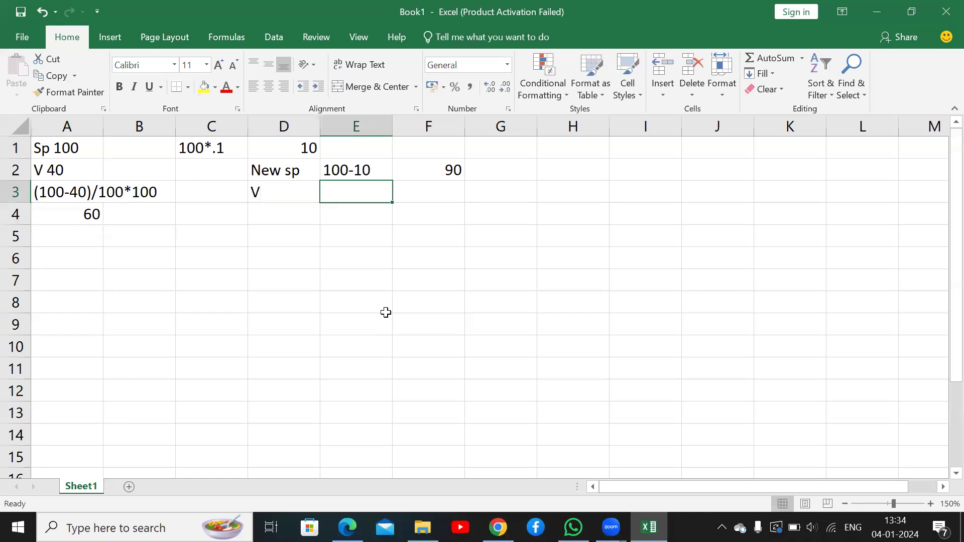
pyautogui.write('40')
pyautogui.press('Return')
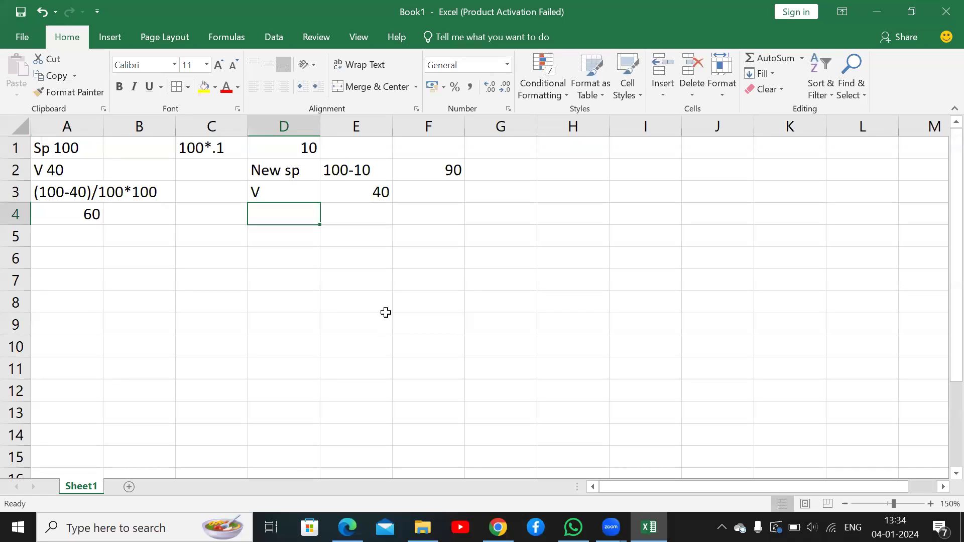
# - Enter (90-40)/90*100, evaluate a copy in D5 to 55.5556, and label it PV
pyautogui.write('(90')
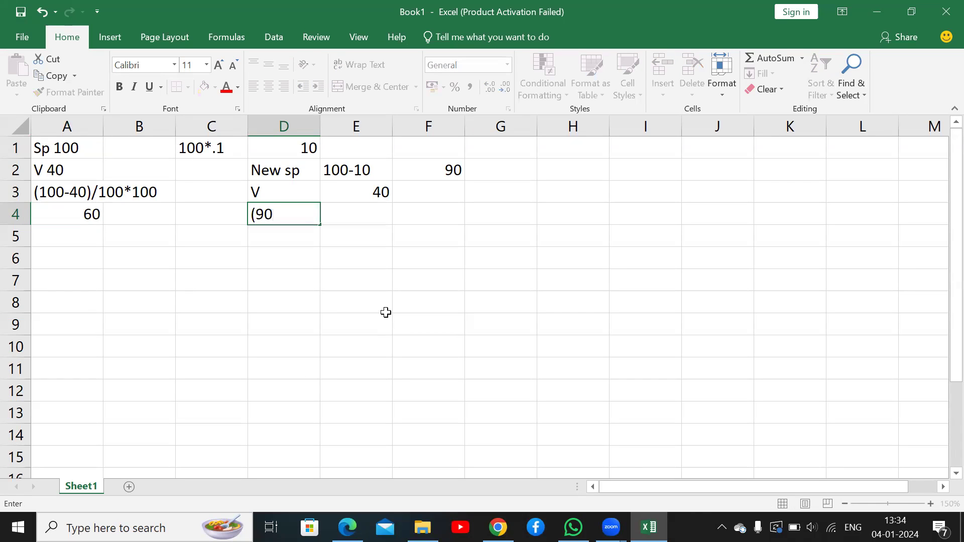
pyautogui.write('-40)/90*100')
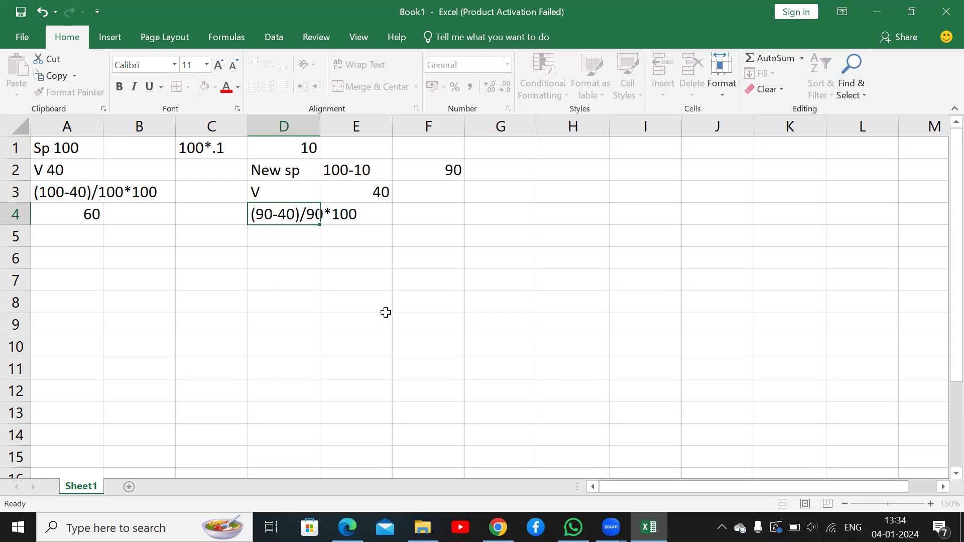
pyautogui.press('Return')
pyautogui.hotkey('ctrl', 'd')
pyautogui.press('F2')
pyautogui.press('Left')
pyautogui.press('Left')
pyautogui.press('Left')
pyautogui.press('Left')
pyautogui.press('Left')
pyautogui.press('Left')
pyautogui.press('Left')
pyautogui.press('Left')
pyautogui.press('Left')
pyautogui.press('Left')
pyautogui.press('Left')
pyautogui.press('Left')
pyautogui.press('Left')
pyautogui.press('Left')
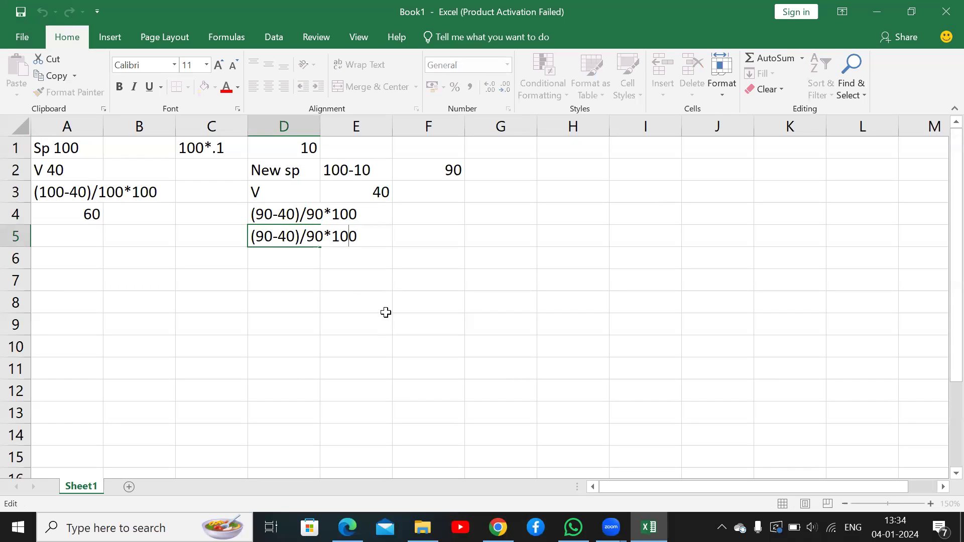
pyautogui.write('=')
pyautogui.press('Return')
pyautogui.press('Up')
pyautogui.press('Up')
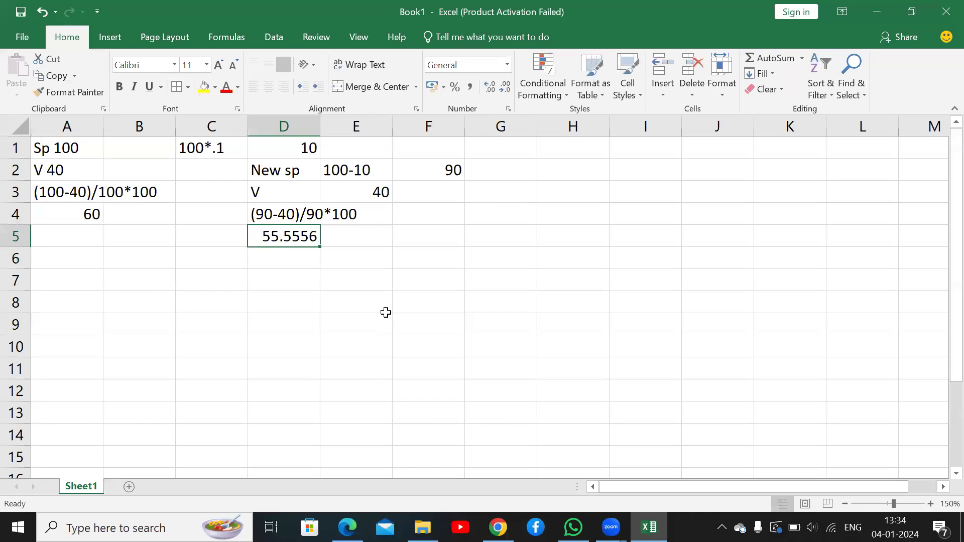
pyautogui.press('Left')
pyautogui.write('PV')
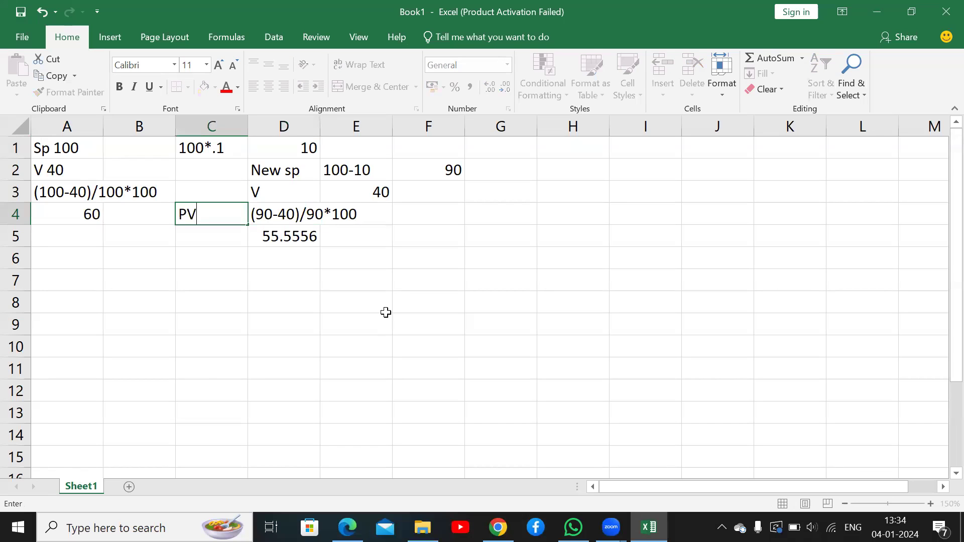
pyautogui.press('Return')
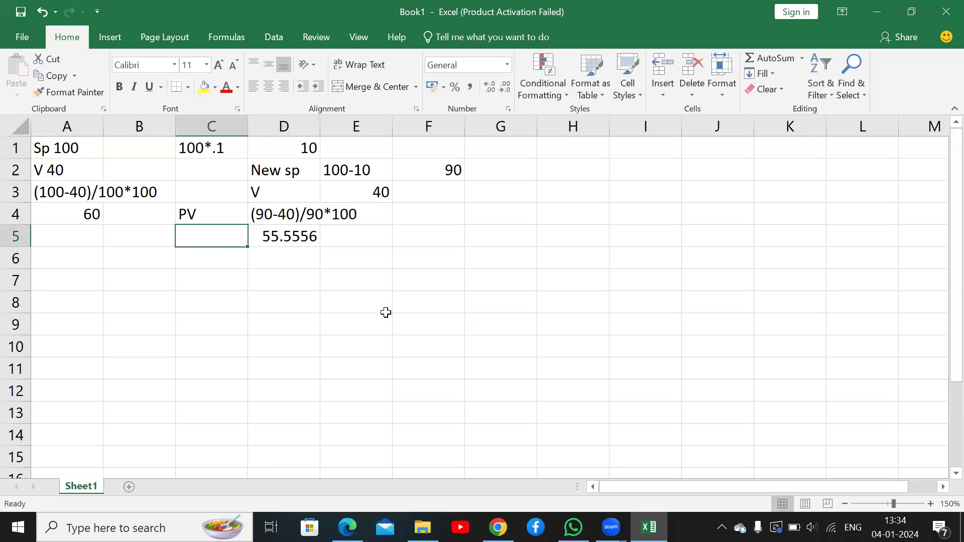
# - Review the 55.5556 result against the base-case 60 and select A7 for the next scenario
pyautogui.press('Up')
pyautogui.press('Right')
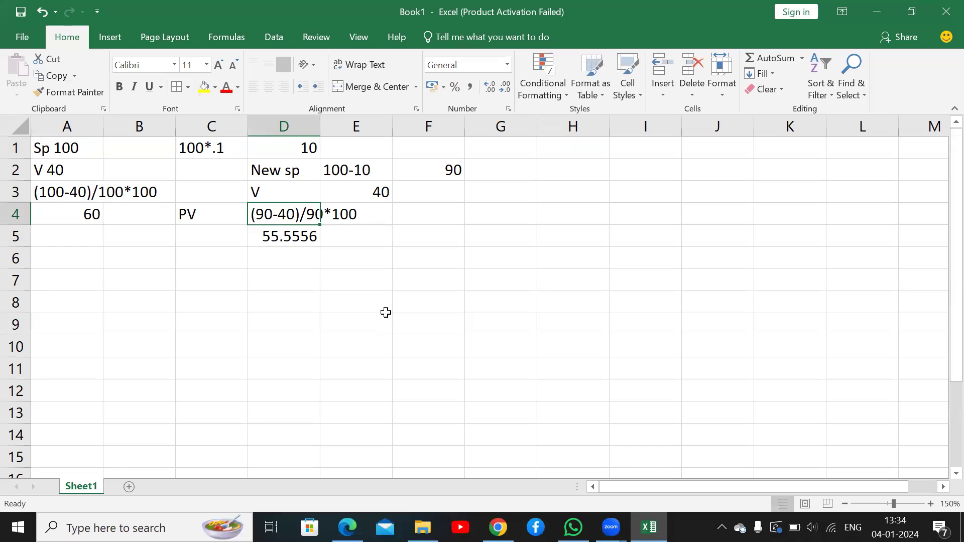
pyautogui.press('Down')
pyautogui.press('Down')
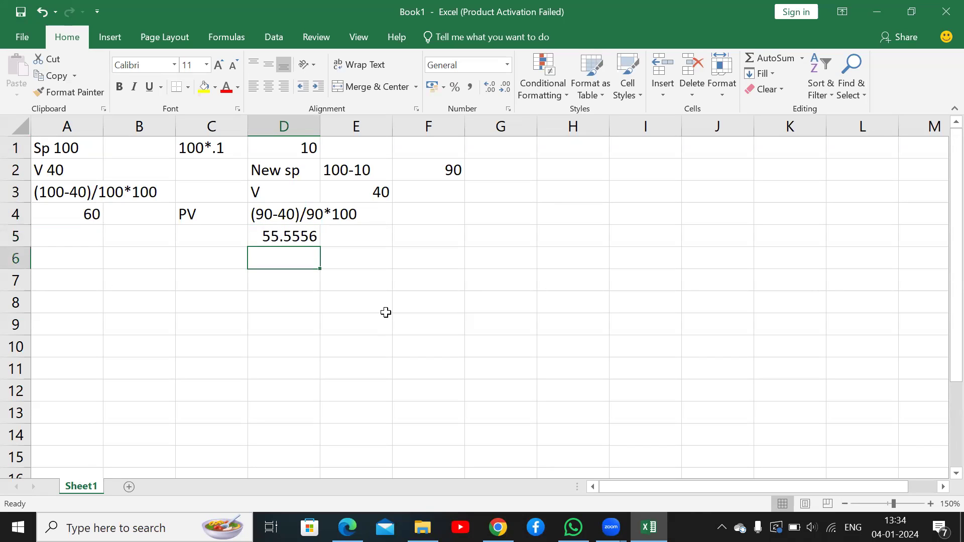
pyautogui.press('Down')
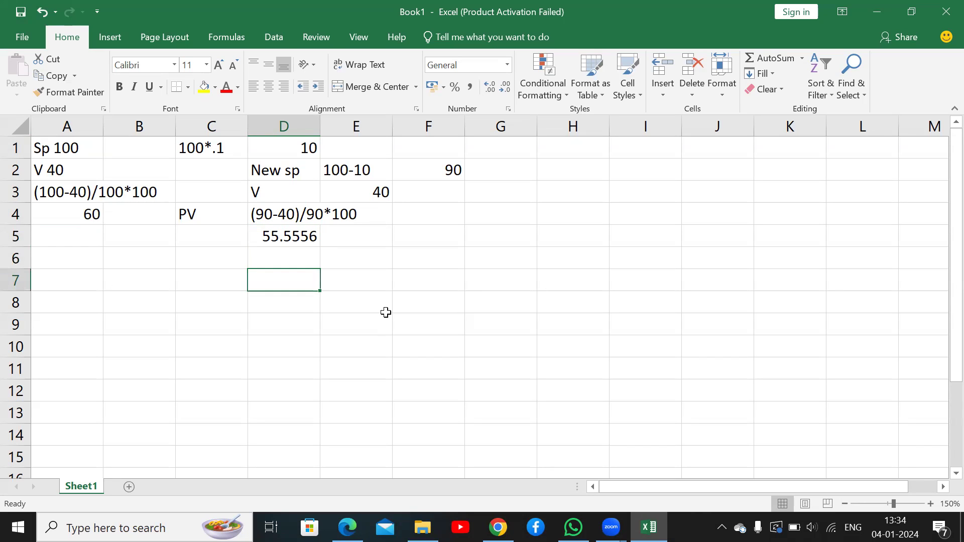
pyautogui.press('Up')
pyautogui.press('Up')
pyautogui.press('Left')
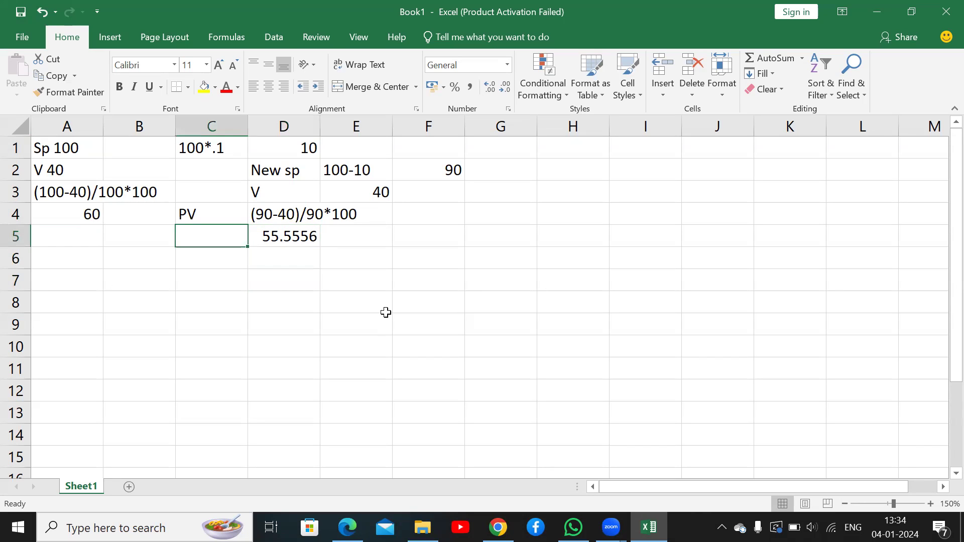
pyautogui.click(42, 210)
pyautogui.click(79, 273)
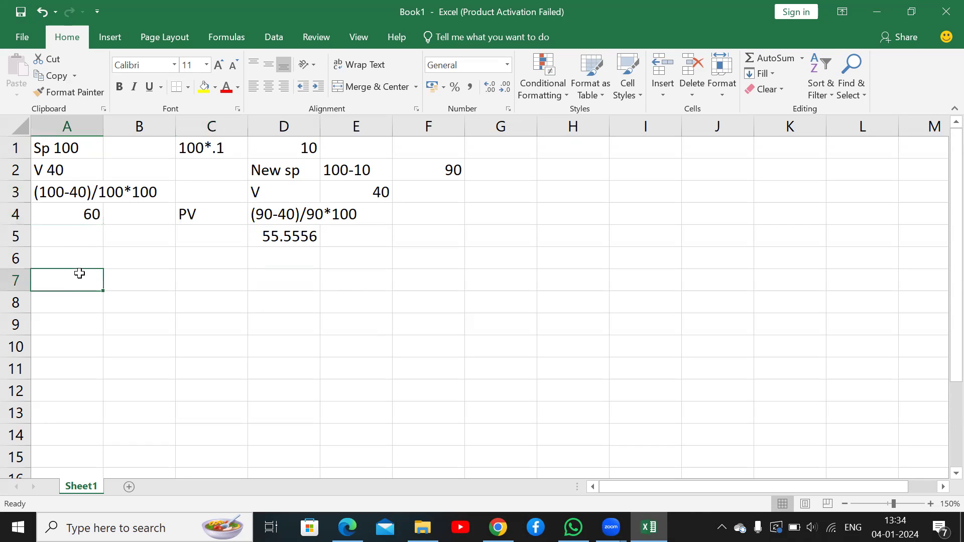
# - Add the '10% inc in v.c' heading with SP 100 and V 40+4=44
pyautogui.write('10% inc')
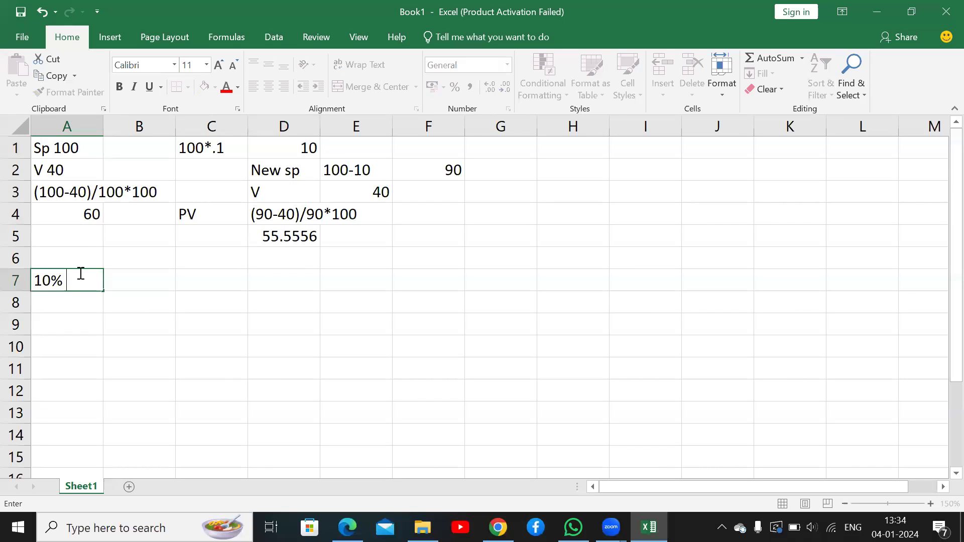
pyautogui.write(' in v.c')
pyautogui.press('Return')
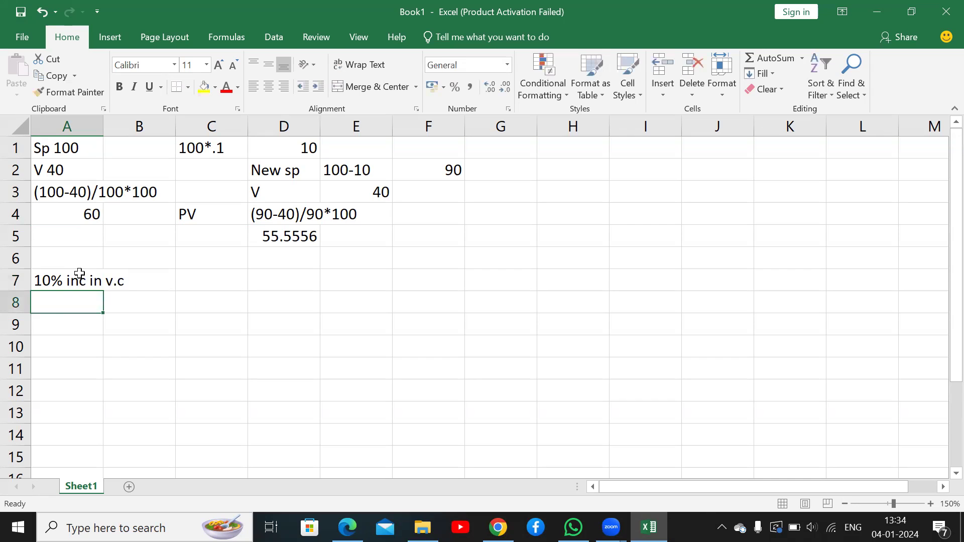
pyautogui.write('SP')
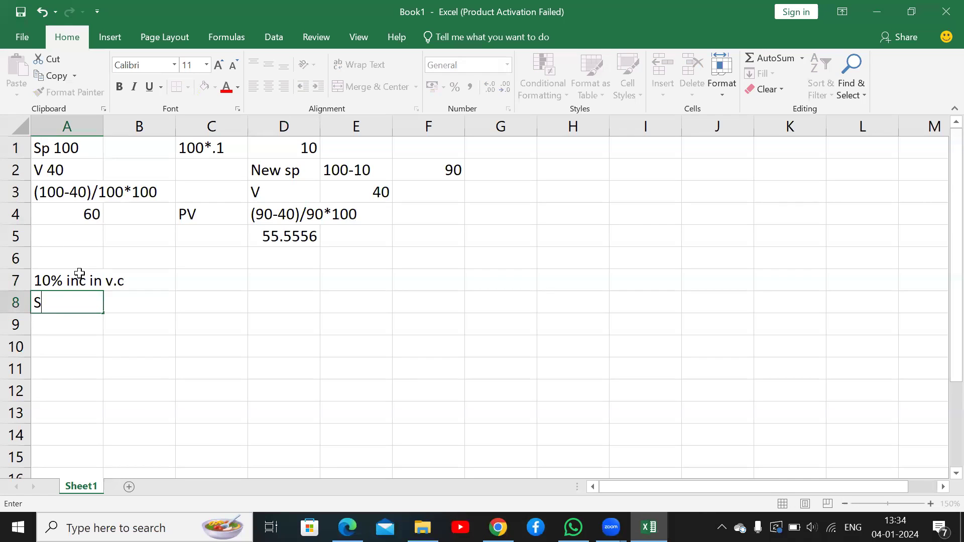
pyautogui.press('Tab')
pyautogui.write('100')
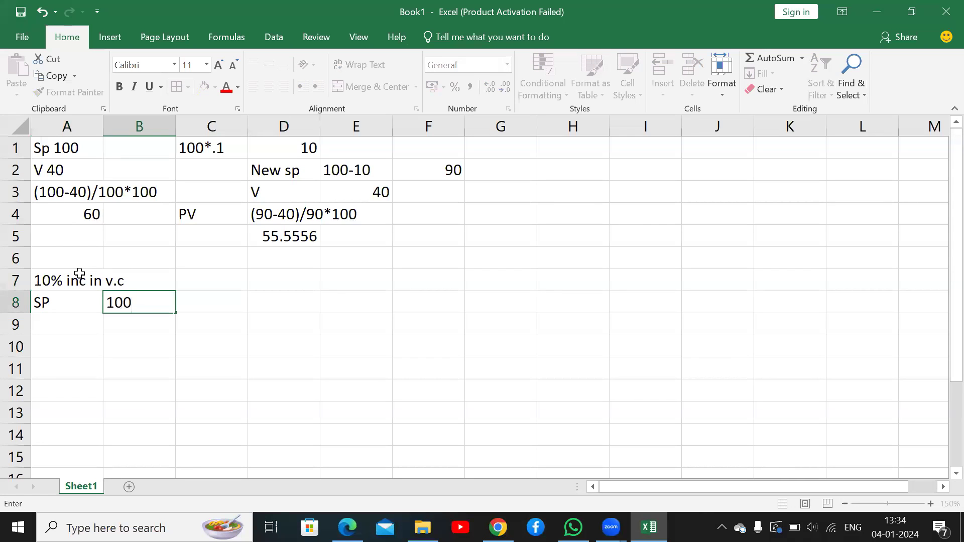
pyautogui.press('Return')
pyautogui.write('V')
pyautogui.press('Tab')
pyautogui.write('4')
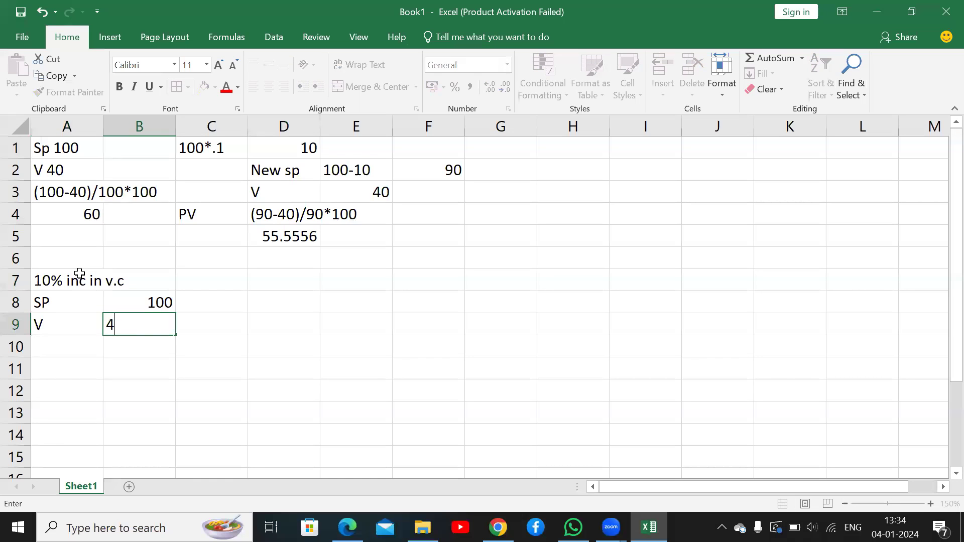
pyautogui.write('0+4=44')
pyautogui.press('Return')
# - Label PV with working (100-44)/100*100, and evaluate a copy below to 56
pyautogui.write('(')
pyautogui.press('BackSpace')
pyautogui.write('PV')
pyautogui.press('Tab')
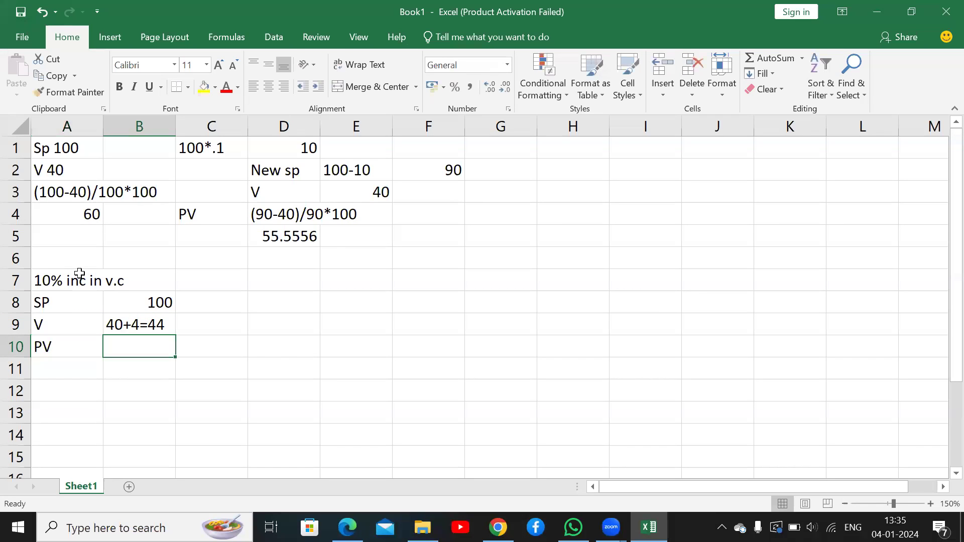
pyautogui.write('(100')
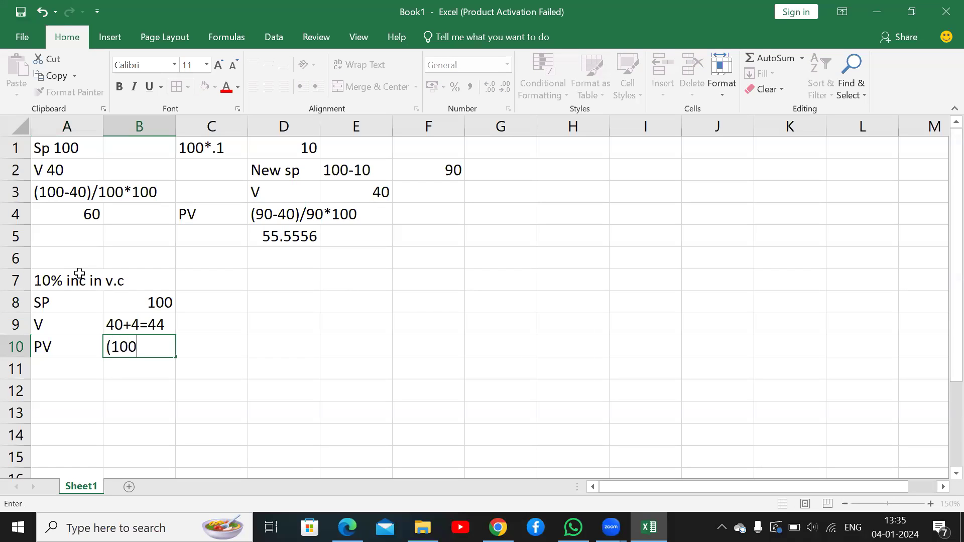
pyautogui.write('-44)/100*100')
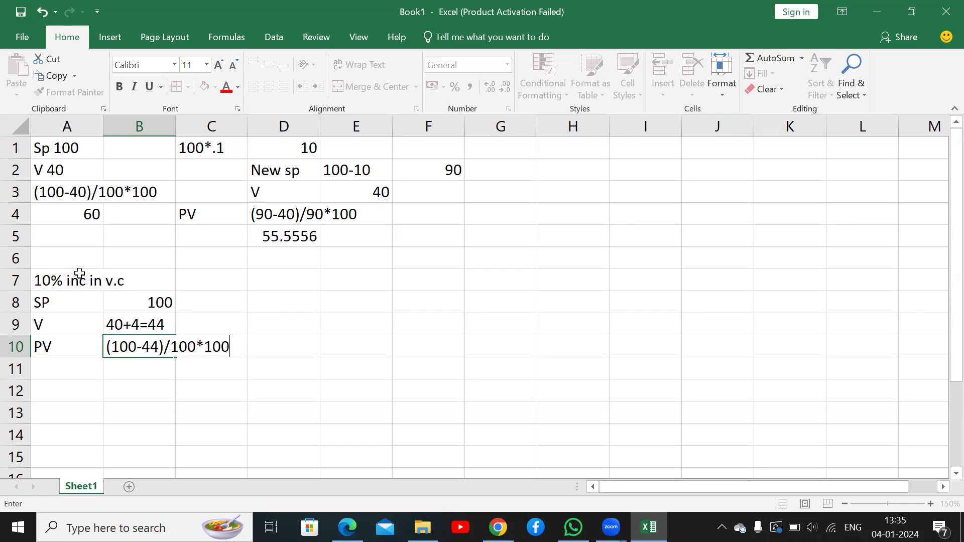
pyautogui.press('Return')
pyautogui.press('Right')
pyautogui.hotkey('ctrl', "'")
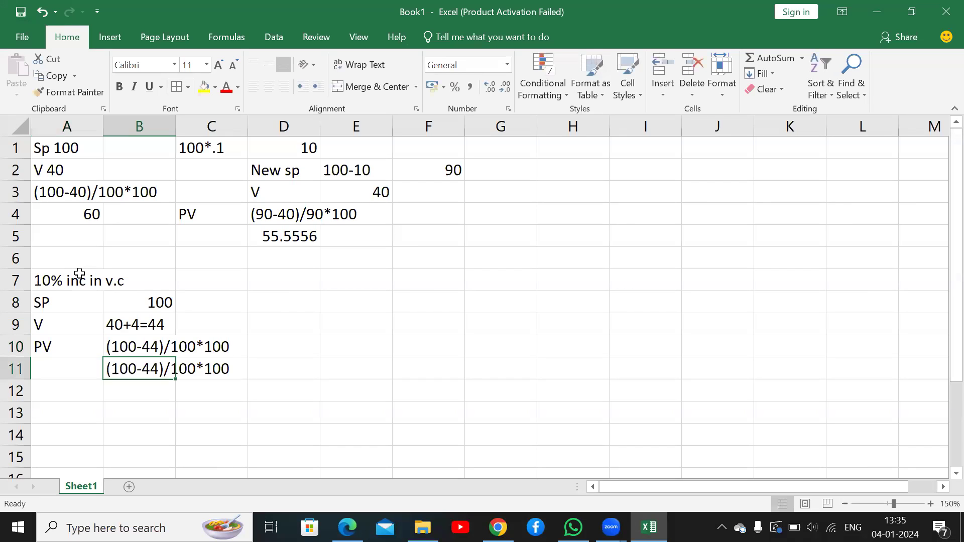
pyautogui.press('Left')
pyautogui.press('Left')
pyautogui.press('Left')
pyautogui.press('Left')
pyautogui.press('Left')
pyautogui.press('Left')
pyautogui.press('Left')
pyautogui.press('Left')
pyautogui.press('Left')
pyautogui.press('Left')
pyautogui.press('Left')
pyautogui.press('Left')
pyautogui.press('Left')
pyautogui.press('Left')
pyautogui.press('Left')
pyautogui.press('Left')
pyautogui.write('=')
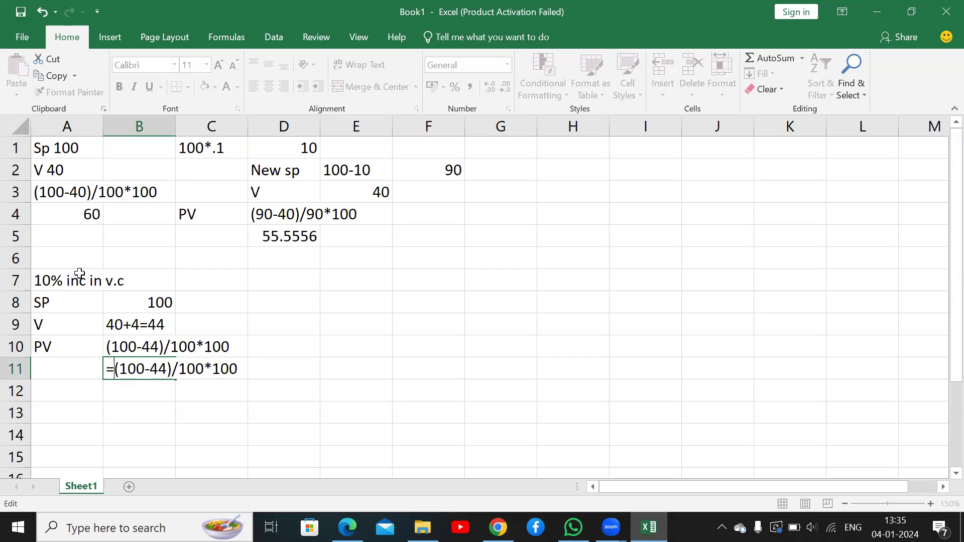
pyautogui.press('Return')
pyautogui.press('Up')
pyautogui.press('Right')
pyautogui.press('Right')
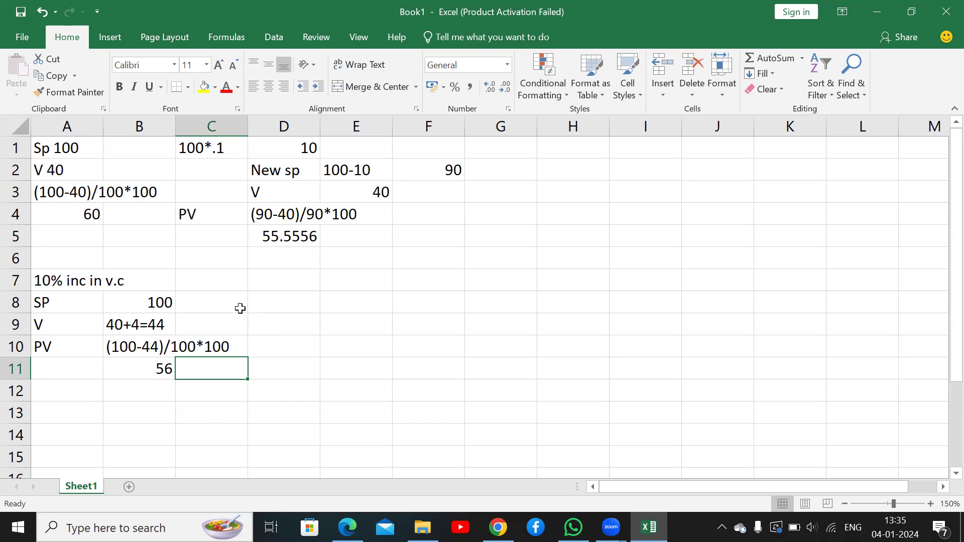
pyautogui.hotkey('alt', 'Tab')
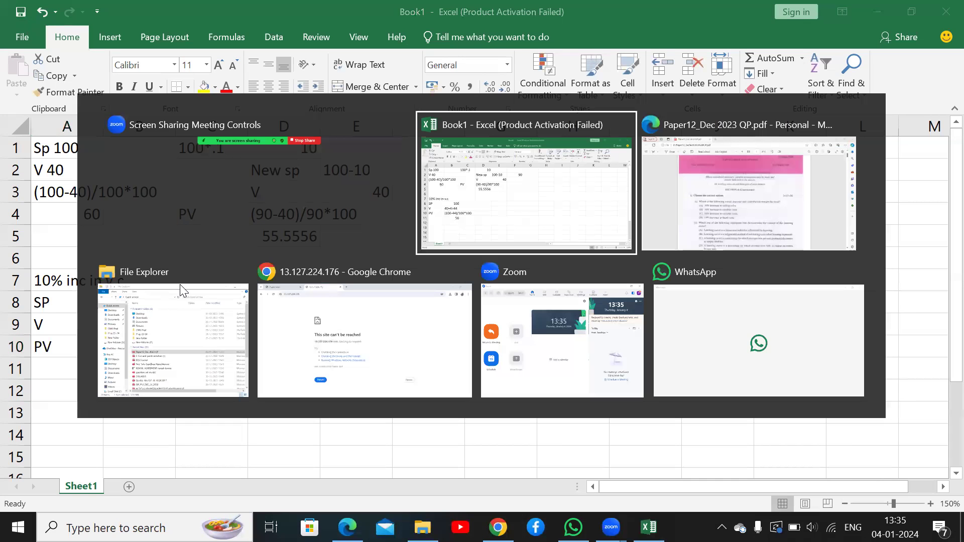
pyautogui.hotkey('alt', 'Tab')
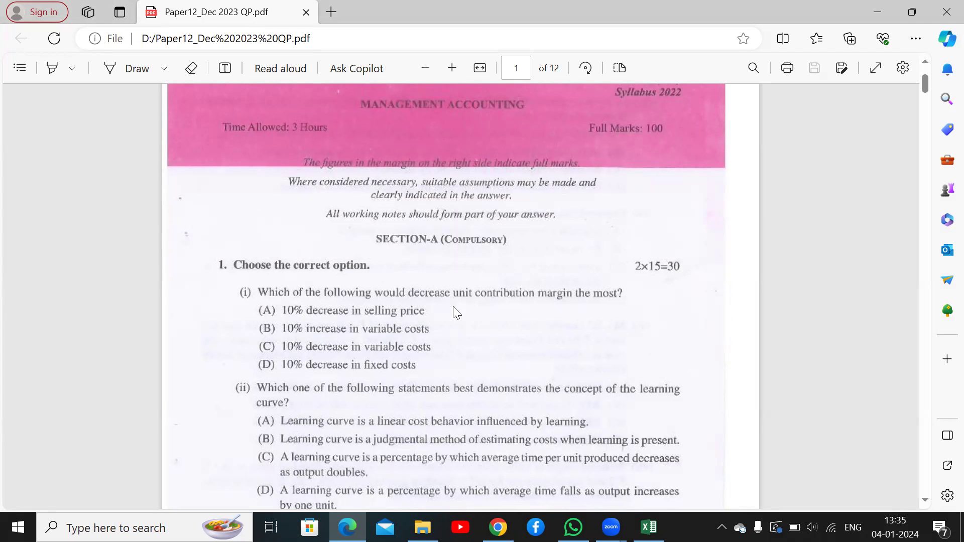
pyautogui.scroll(-1, 215, 313)
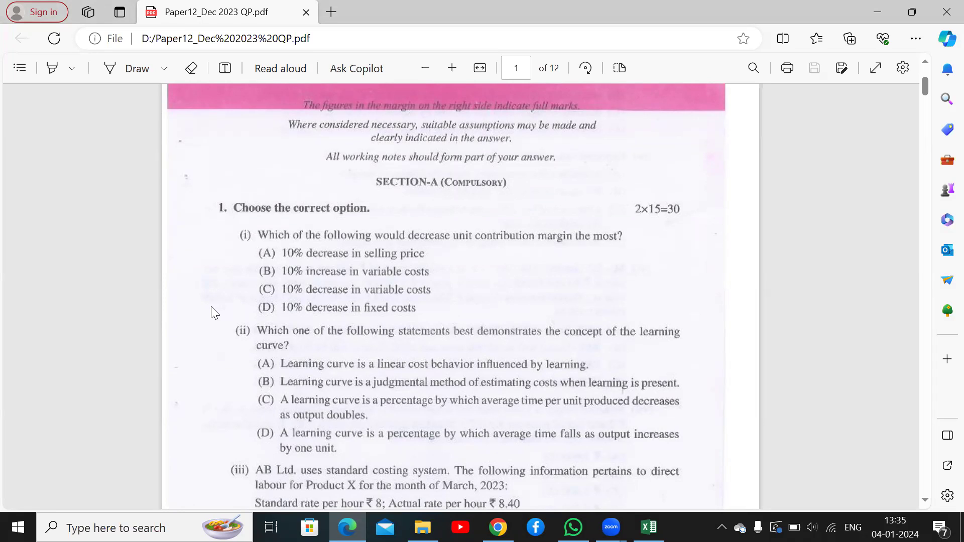
pyautogui.hotkey('alt', 'Tab')
pyautogui.hotkey('alt', 'Tab')
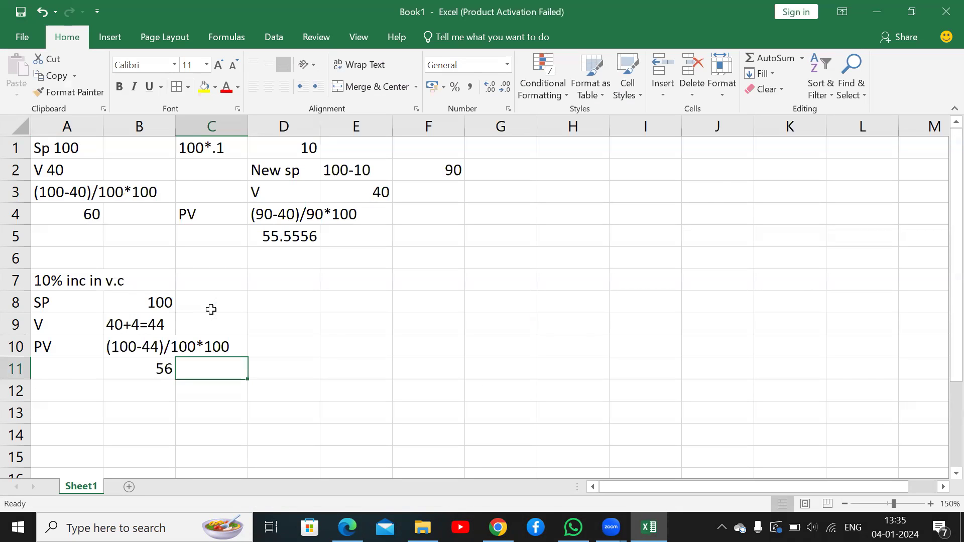
# - Return to the Paper12 exam PDF in Edge and turn on the Draw tool
pyautogui.hotkey('alt', 'Tab')
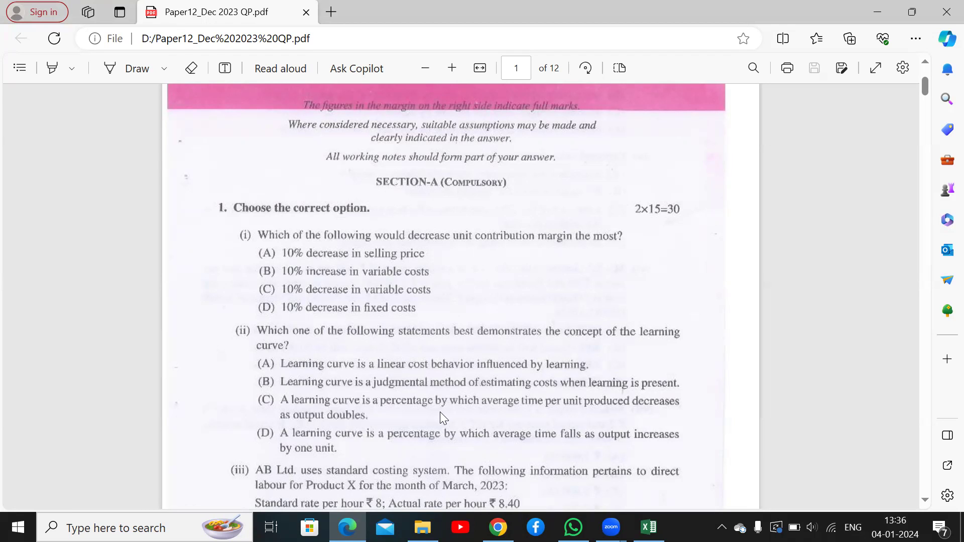
pyautogui.click(133, 72)
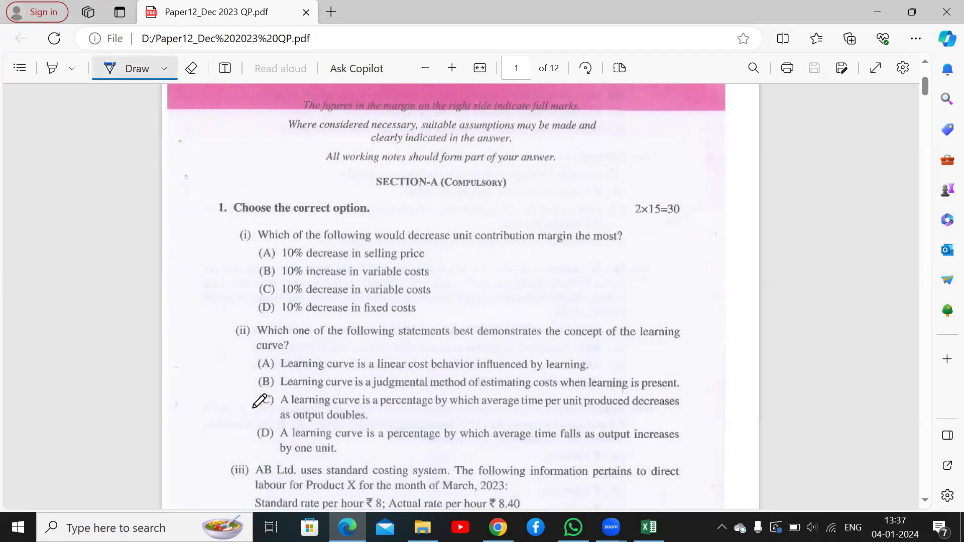